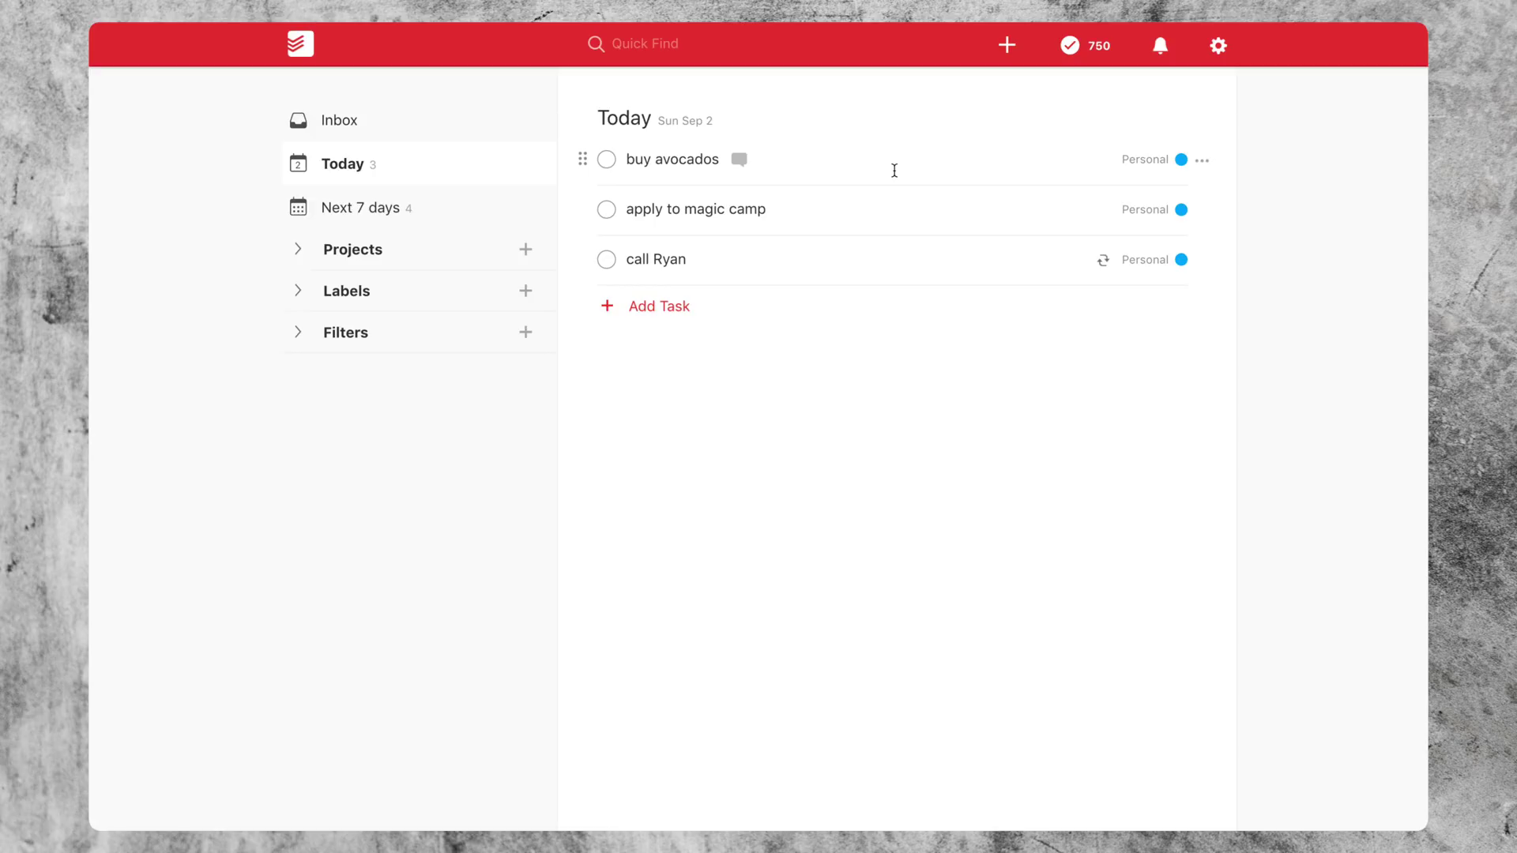
Step: Bulk-reschedule the buy avocados and call tasks to tomorrow, excluding apply to magic camp
shift+click(894, 170)
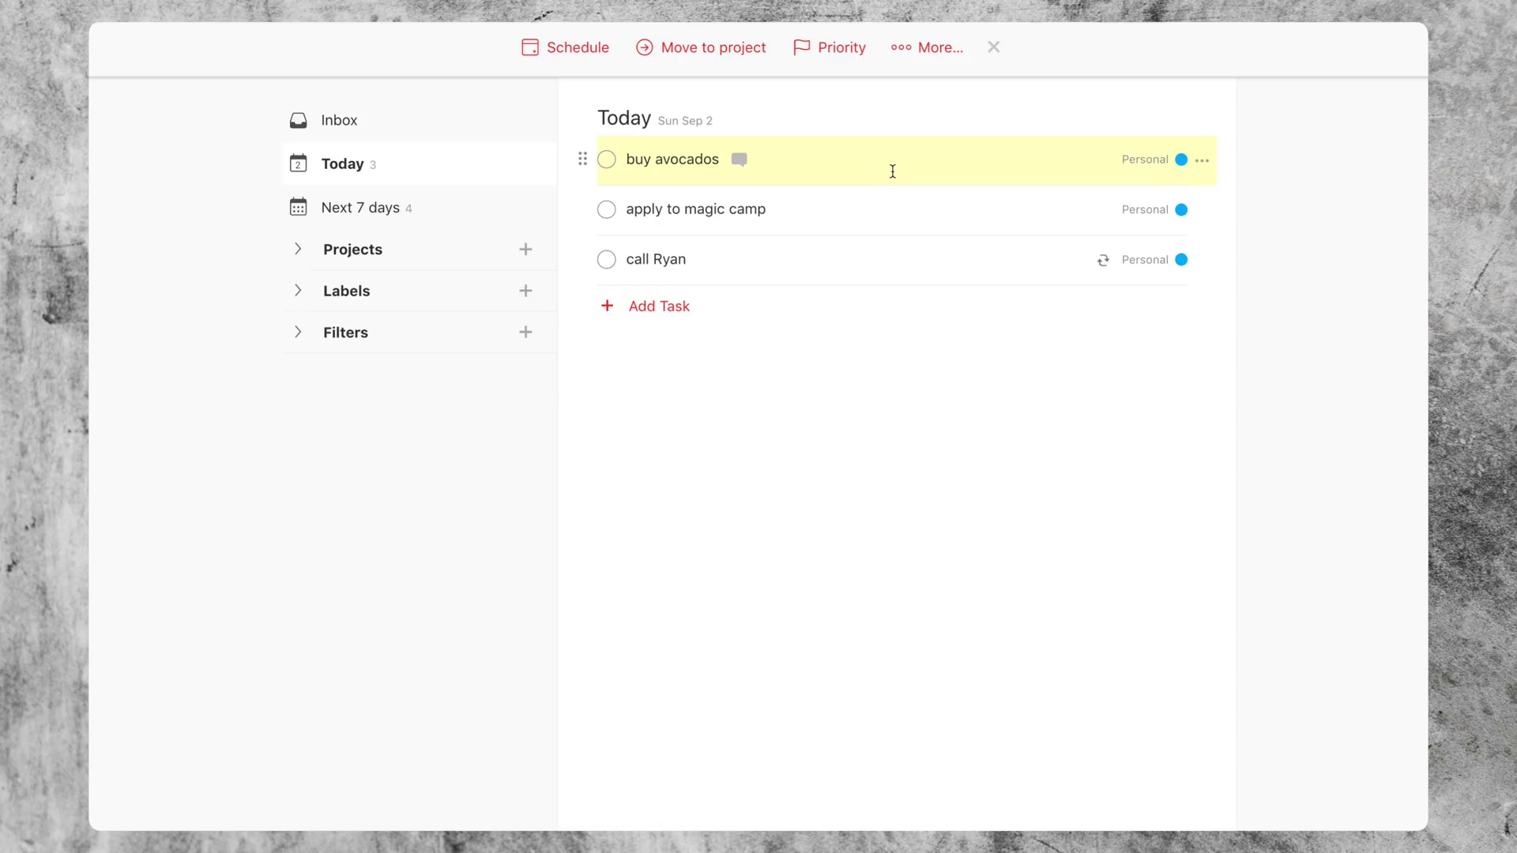
shift+click(890, 254)
click(845, 209)
click(580, 49)
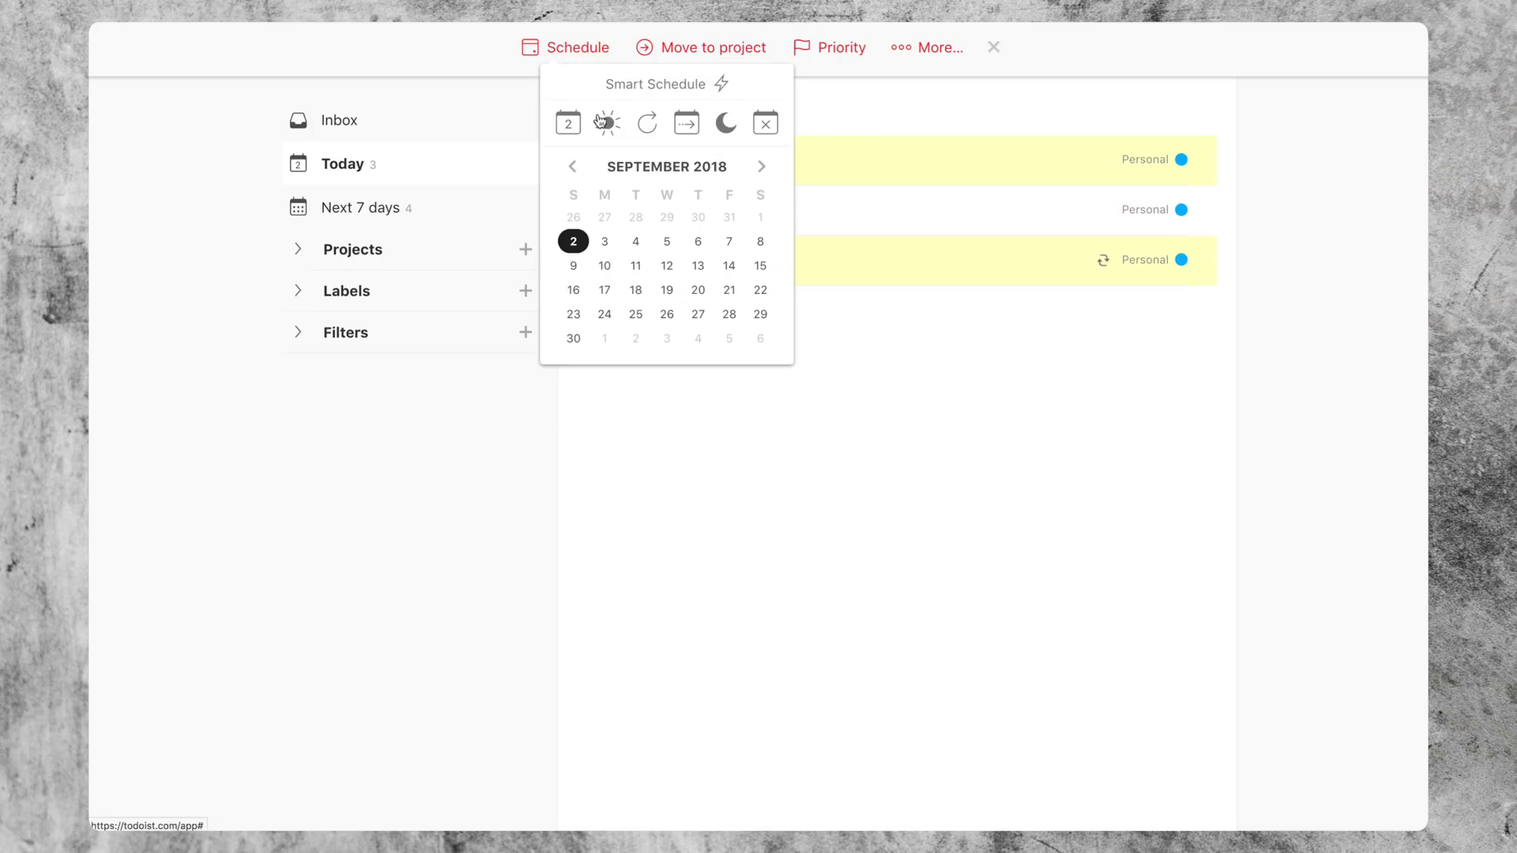
click(606, 124)
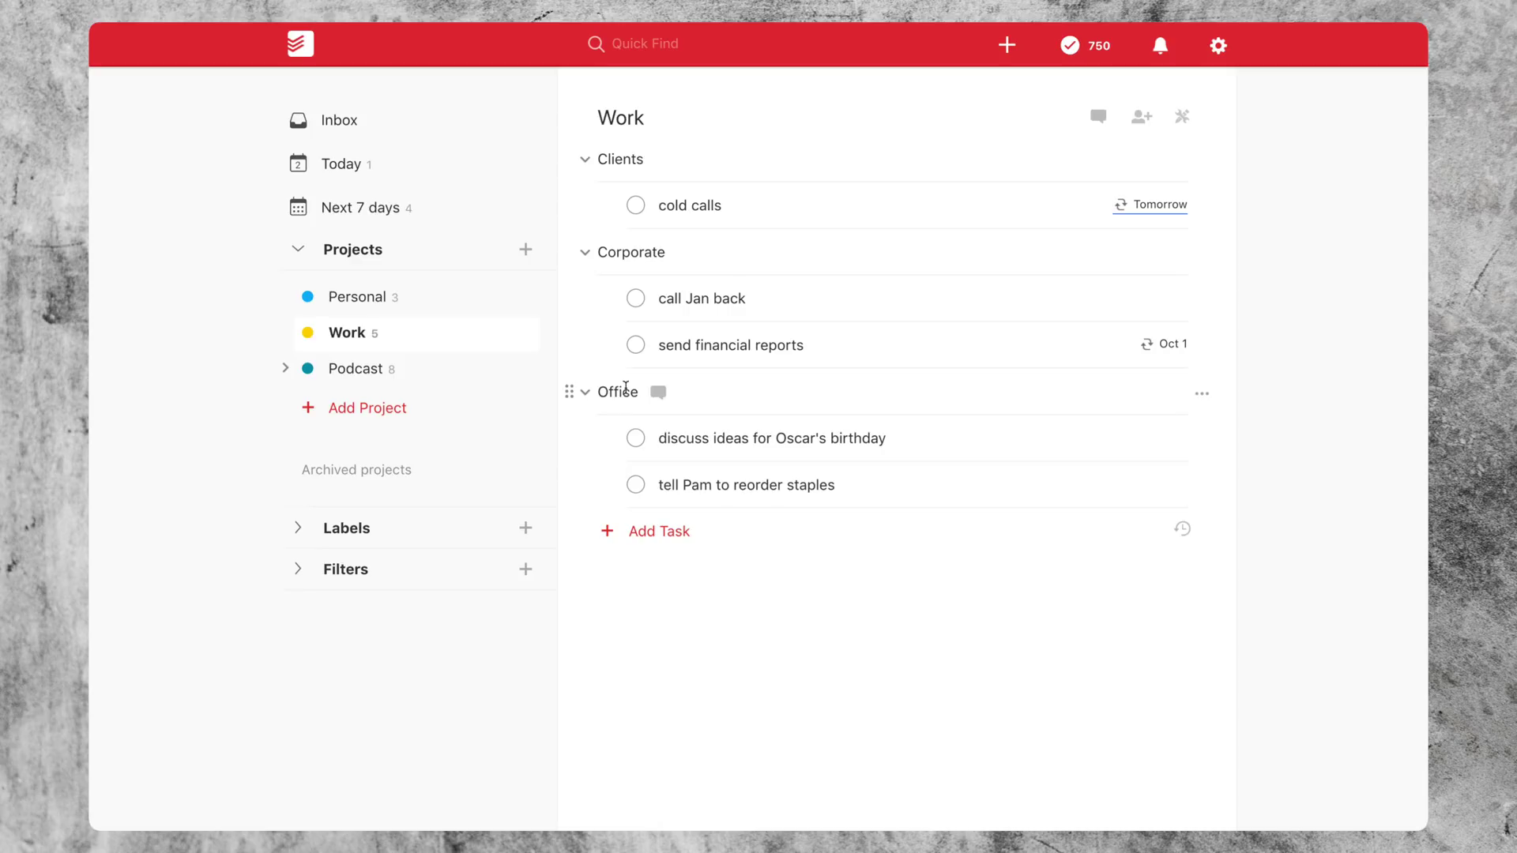
Step: Edit the asterisk at the start of the Office section header and save the header
click(626, 389)
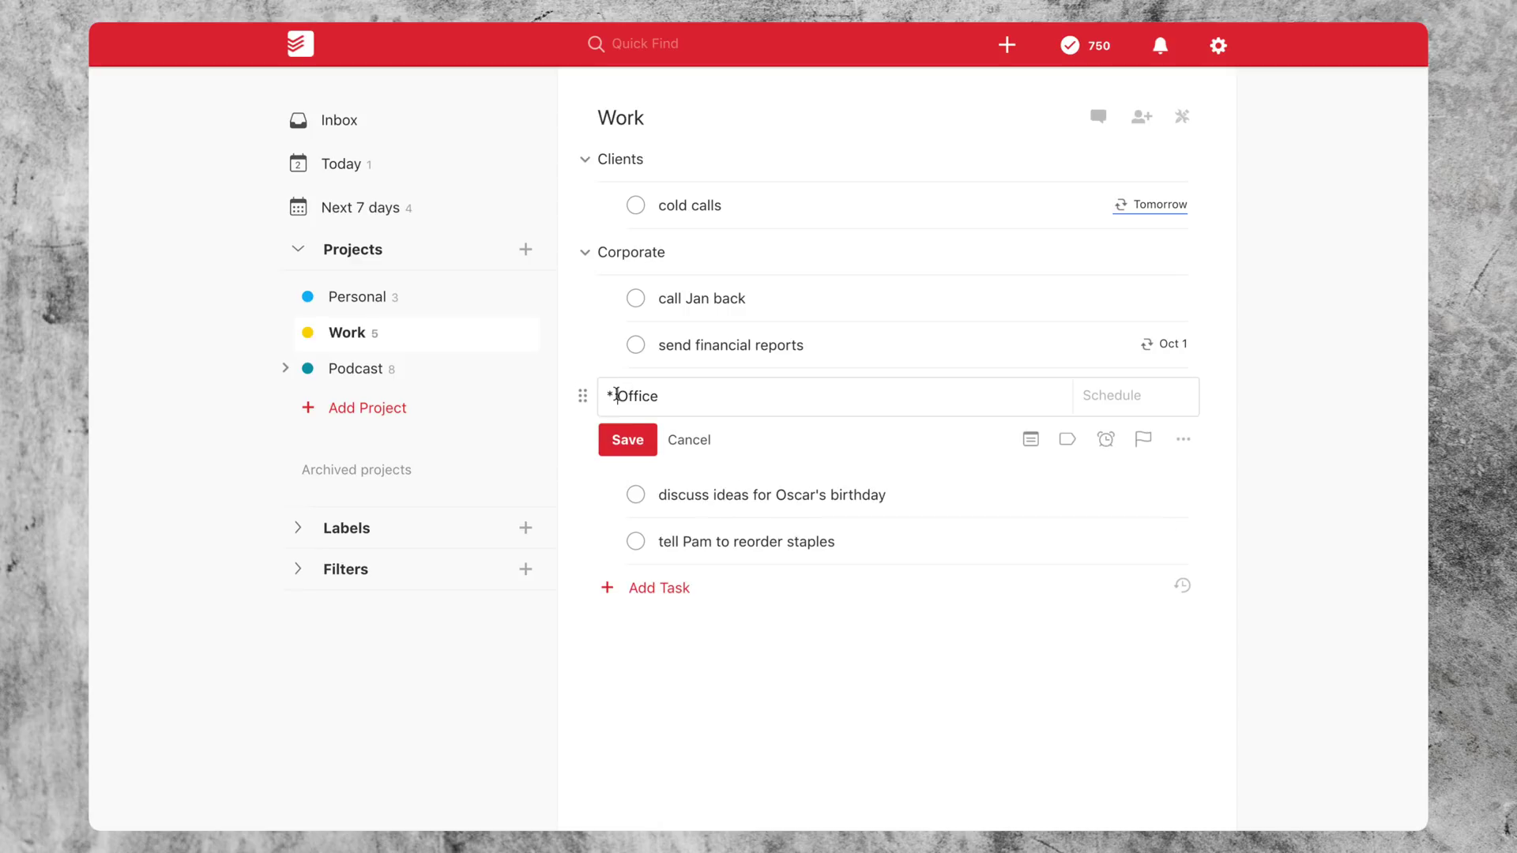
drag(617, 395, 605, 395)
key(BackSpace)
click(626, 439)
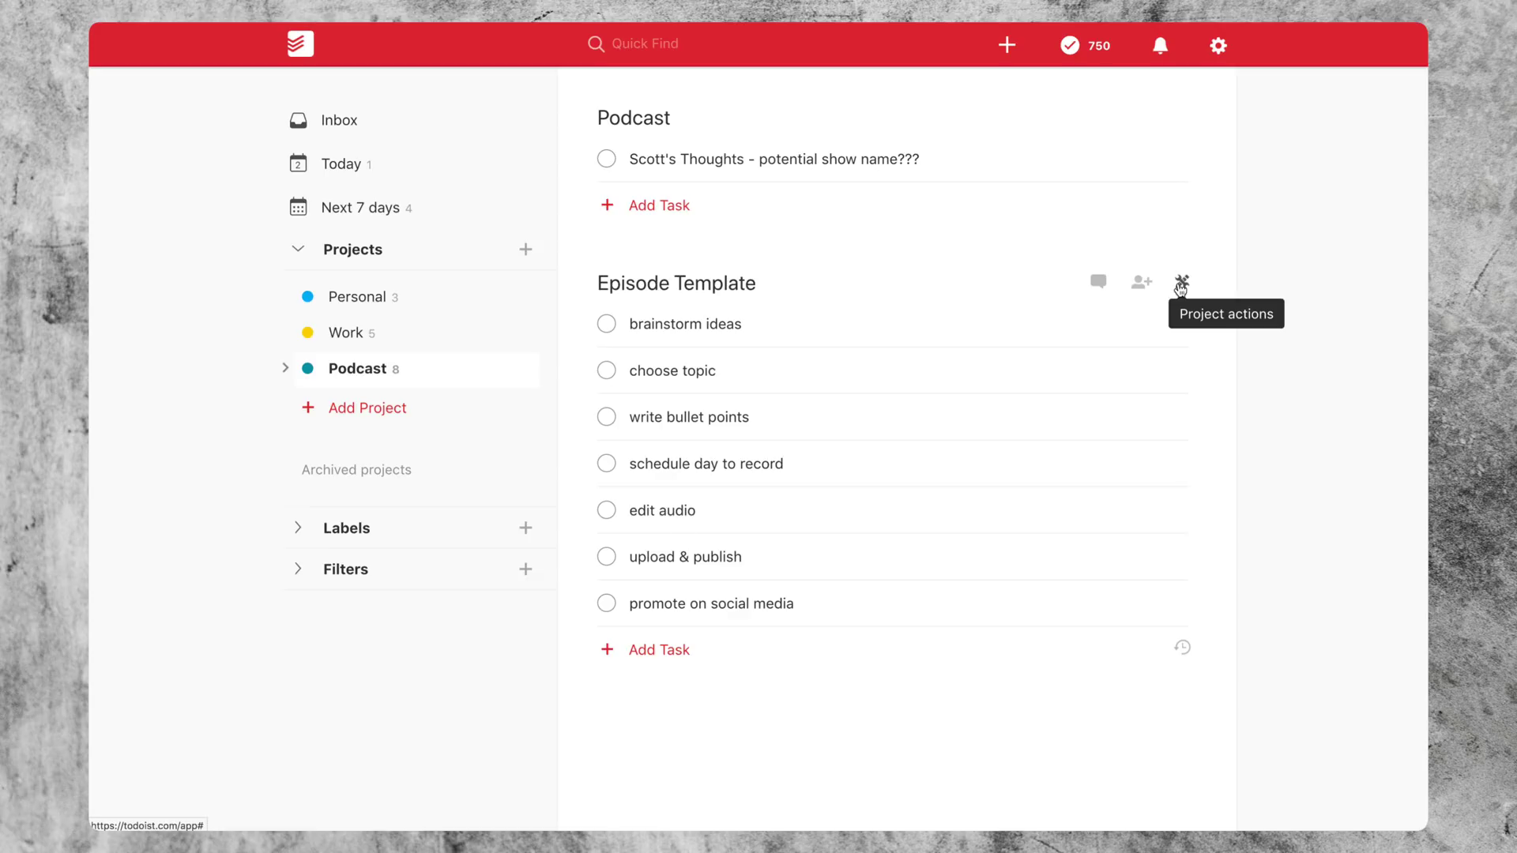
Step: Export the Episode Template project as a template and close the export dialog
click(1180, 286)
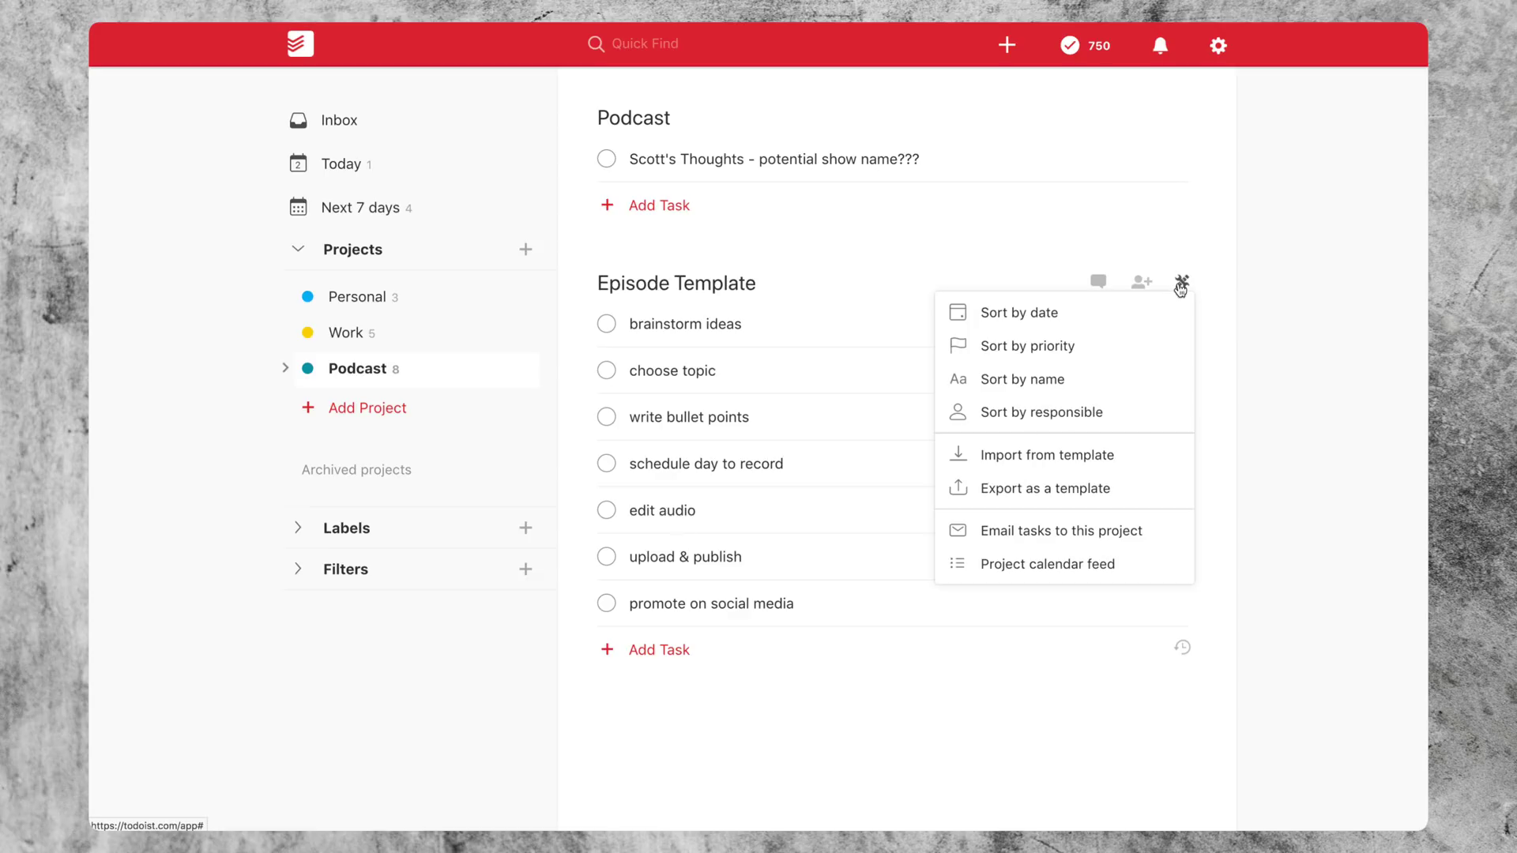
click(1069, 499)
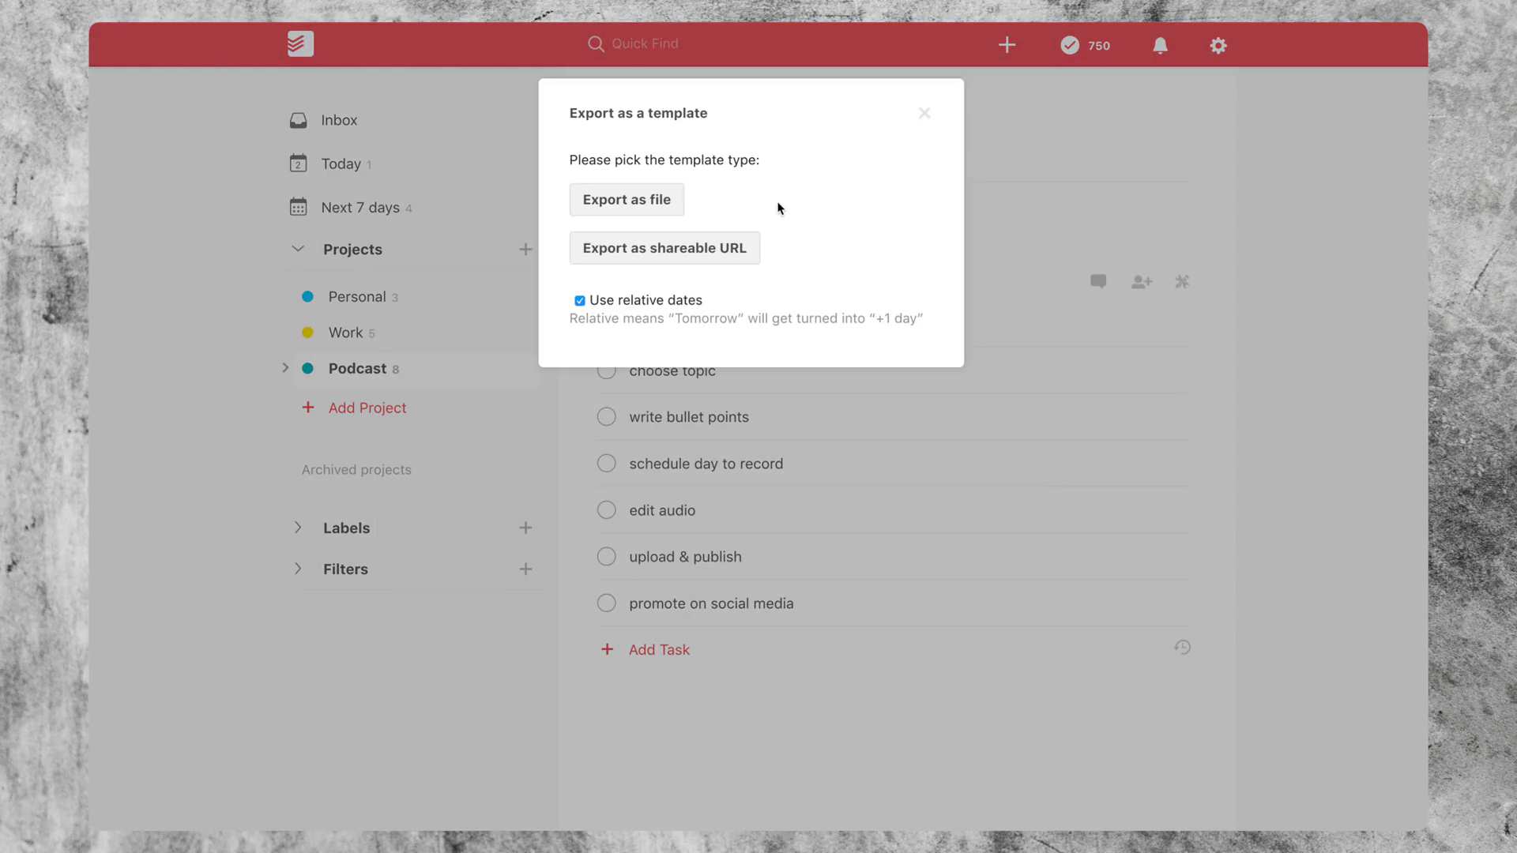
click(918, 119)
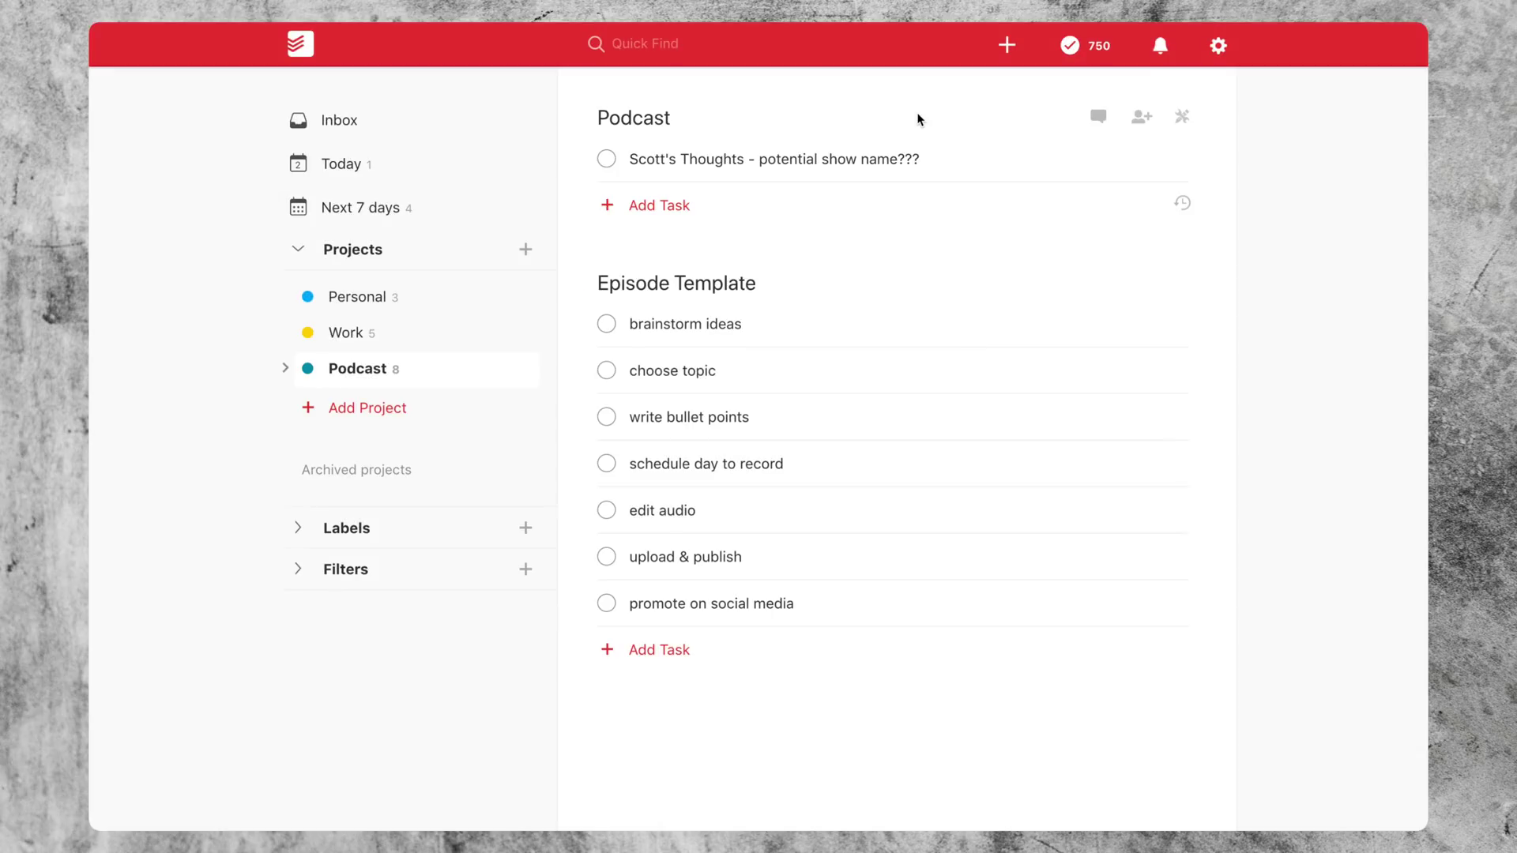
Step: Add an Episode 2 project under Podcast and start importing a template into it
click(287, 368)
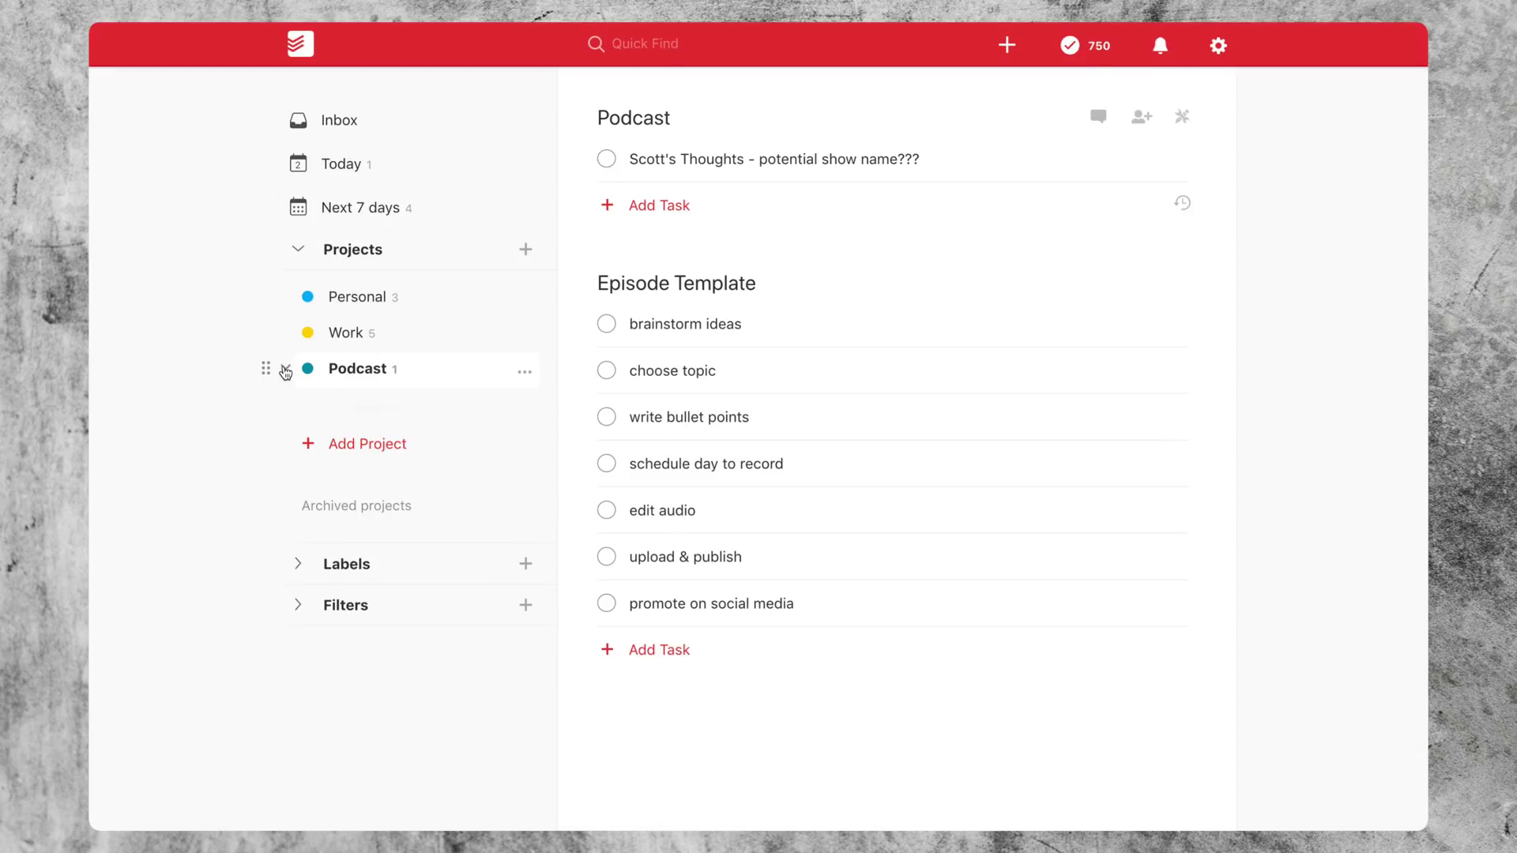
click(346, 443)
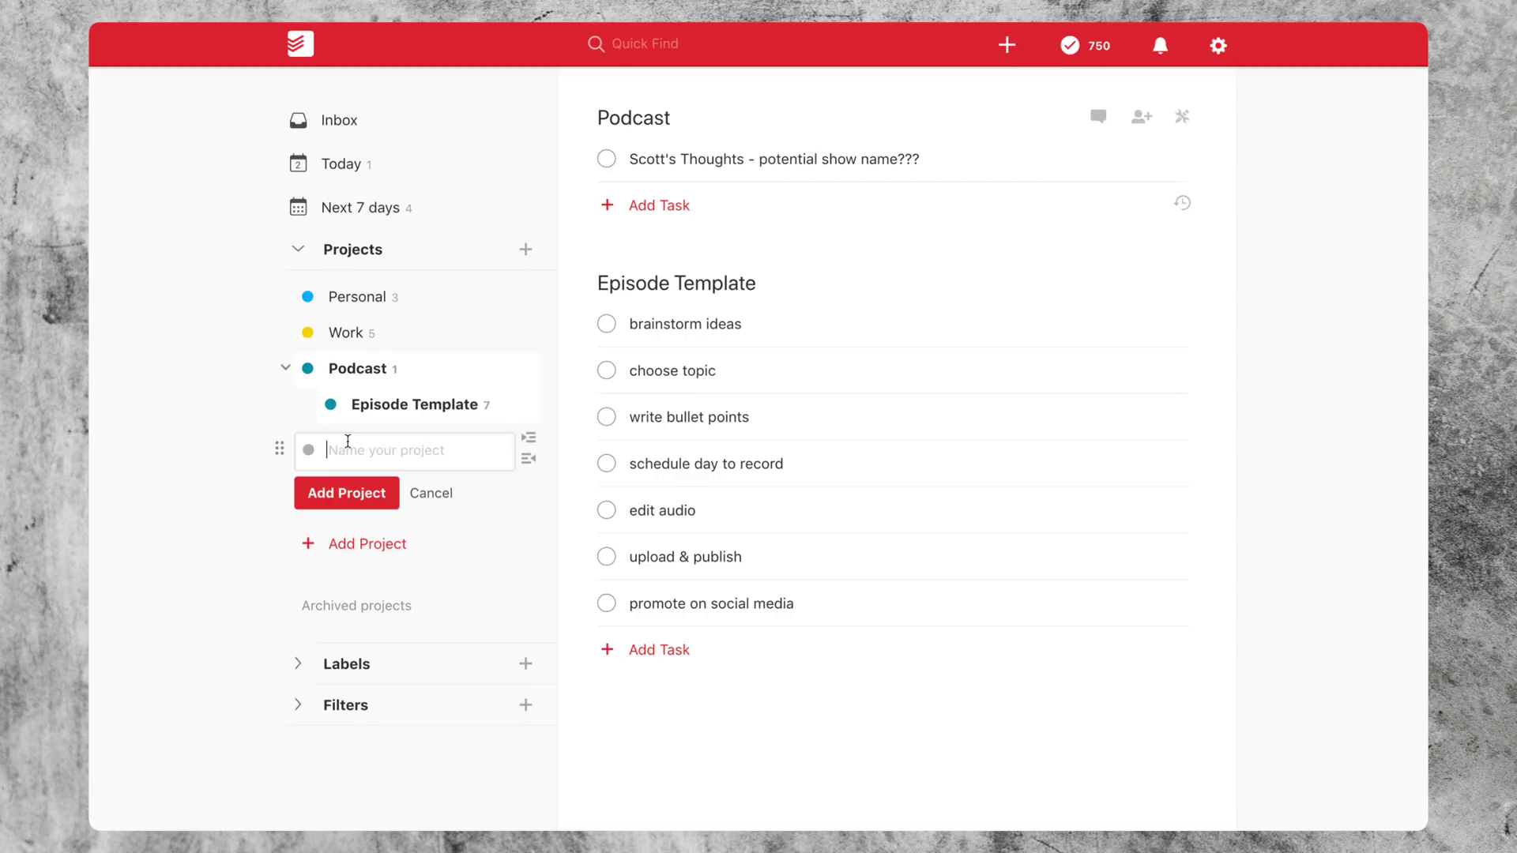
text(Ep)
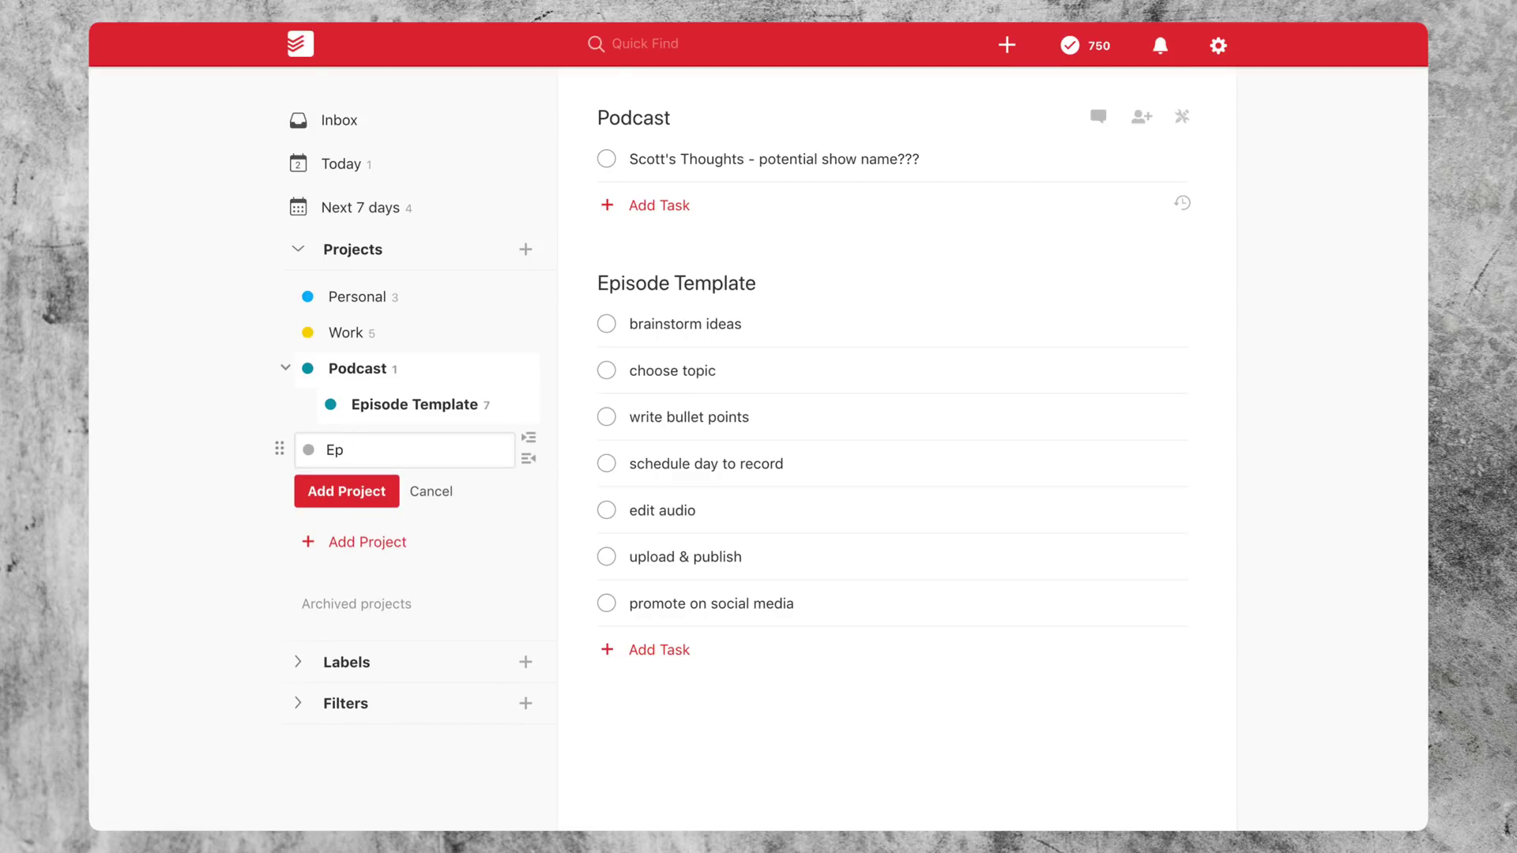
text(isode 2)
key(Return)
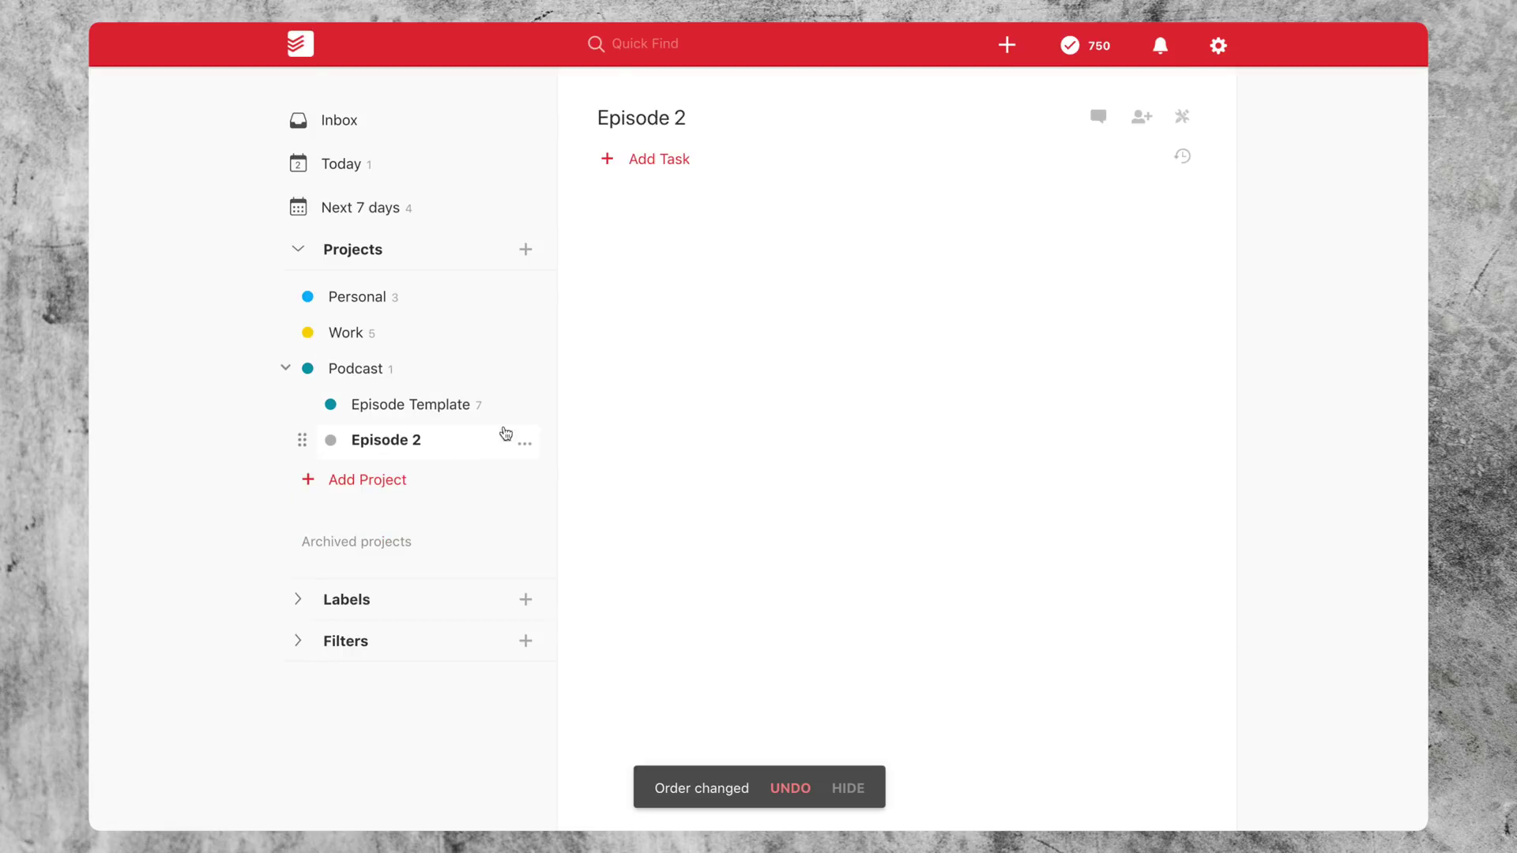
click(1182, 116)
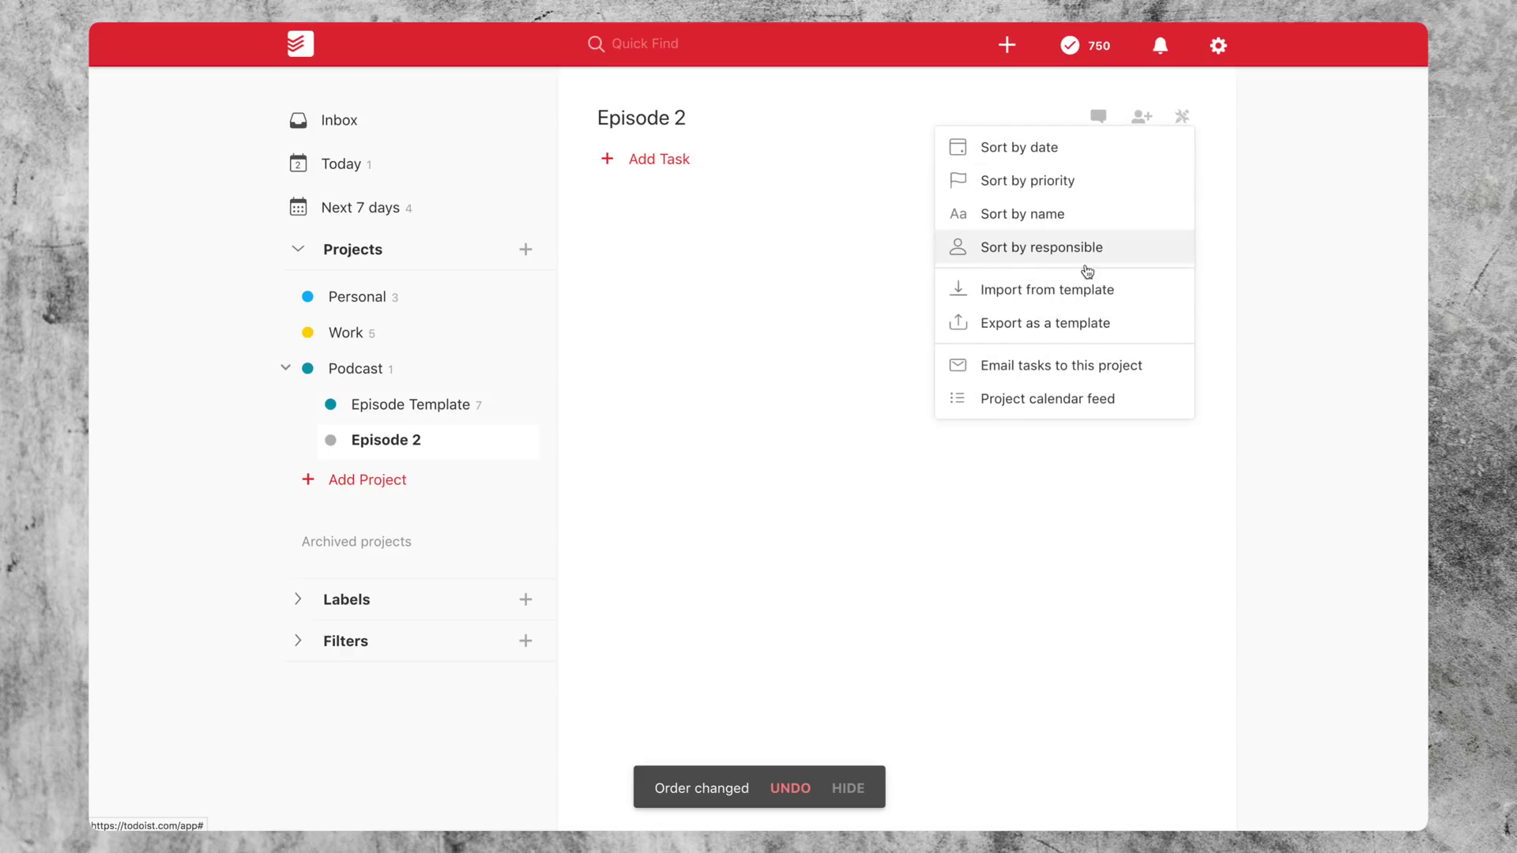
click(1079, 290)
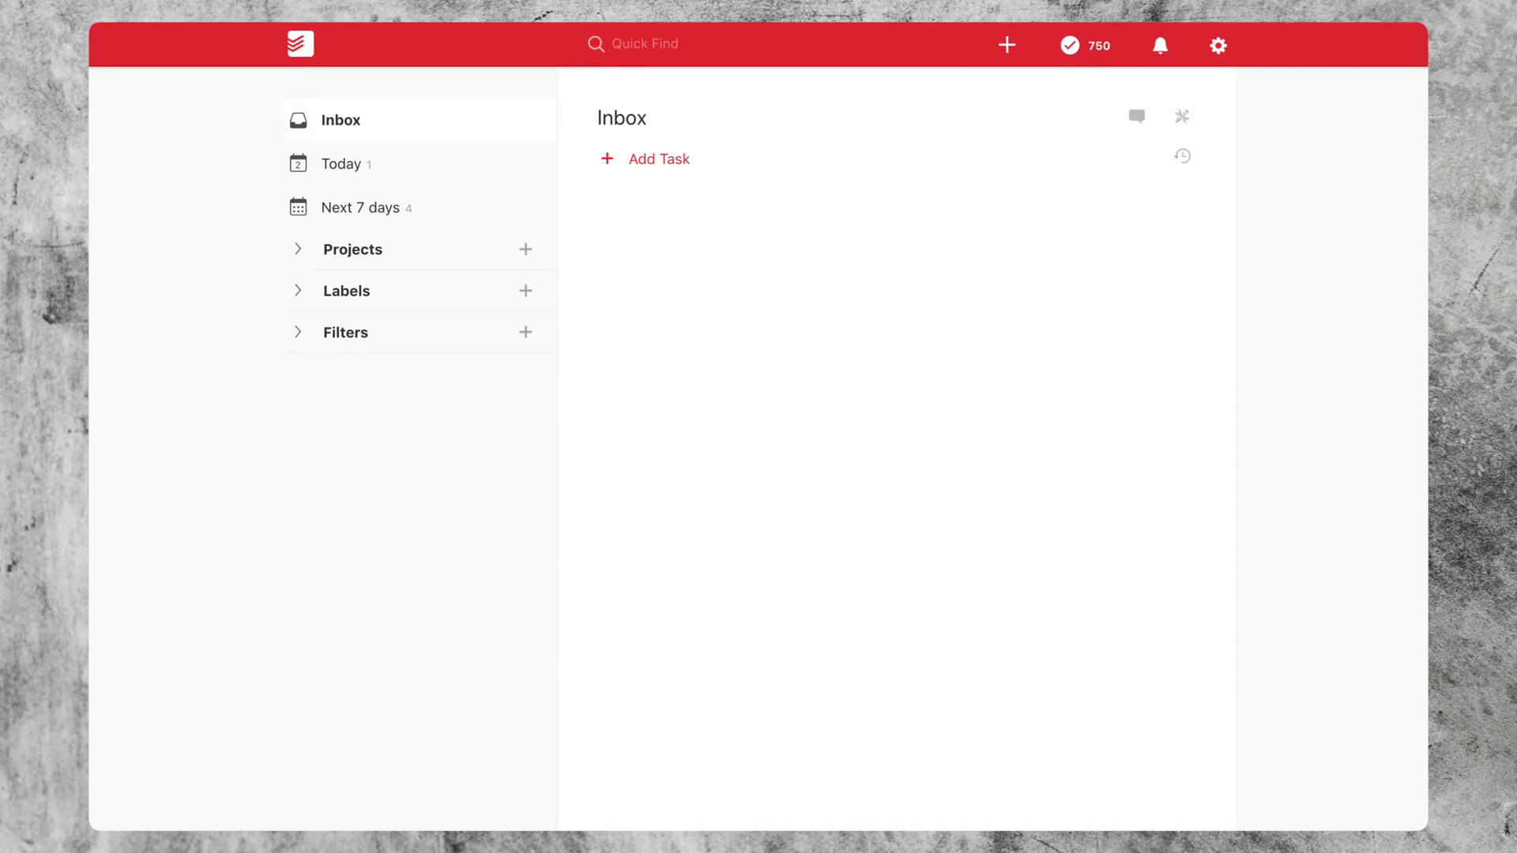
Step: Create a purple filter named Recurring with the query 'recurring'
click(294, 335)
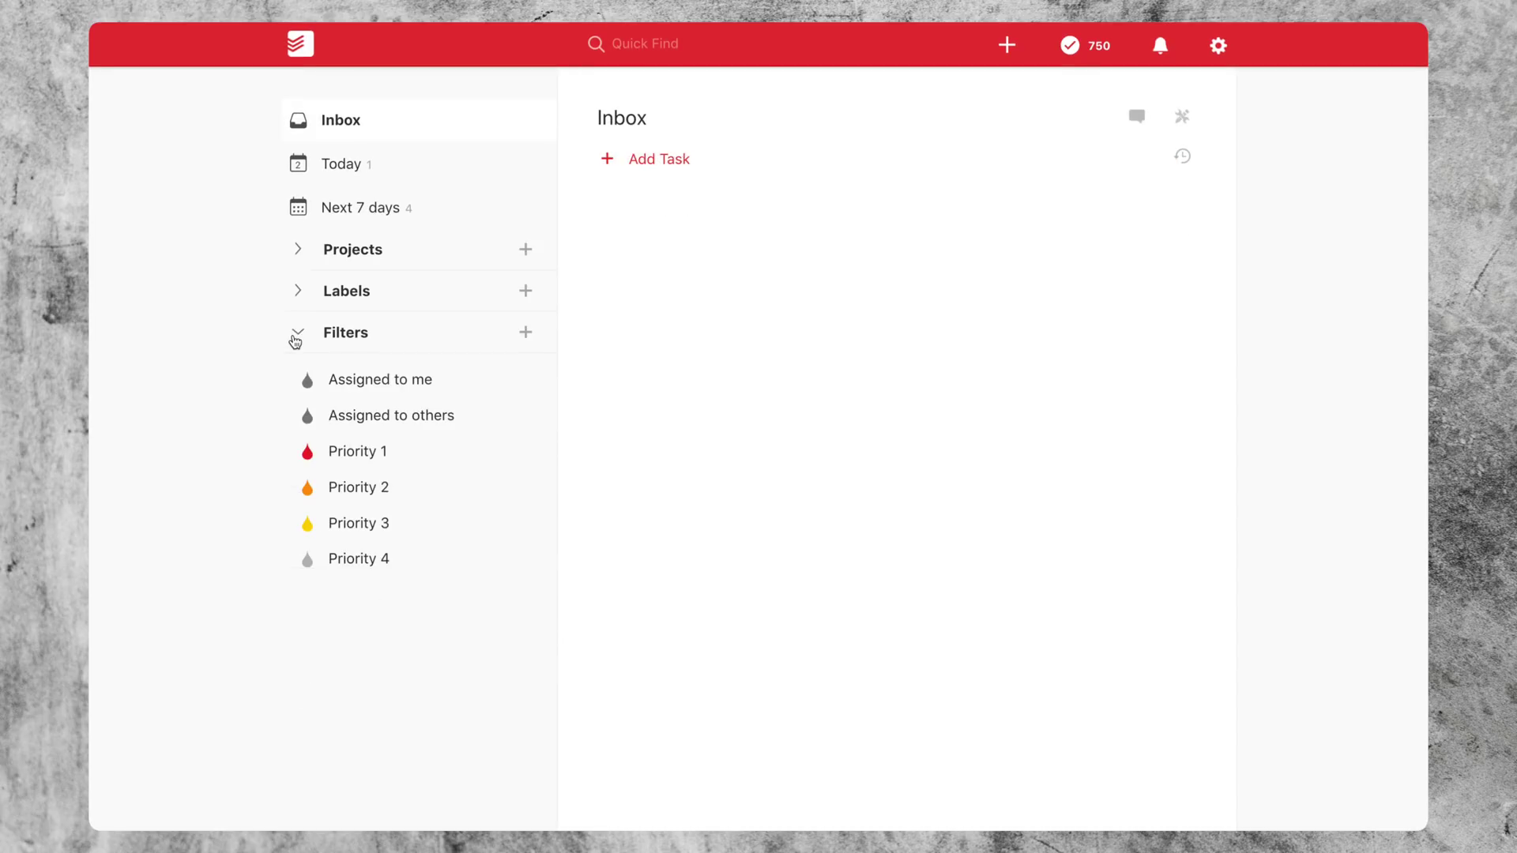
click(381, 673)
text(R)
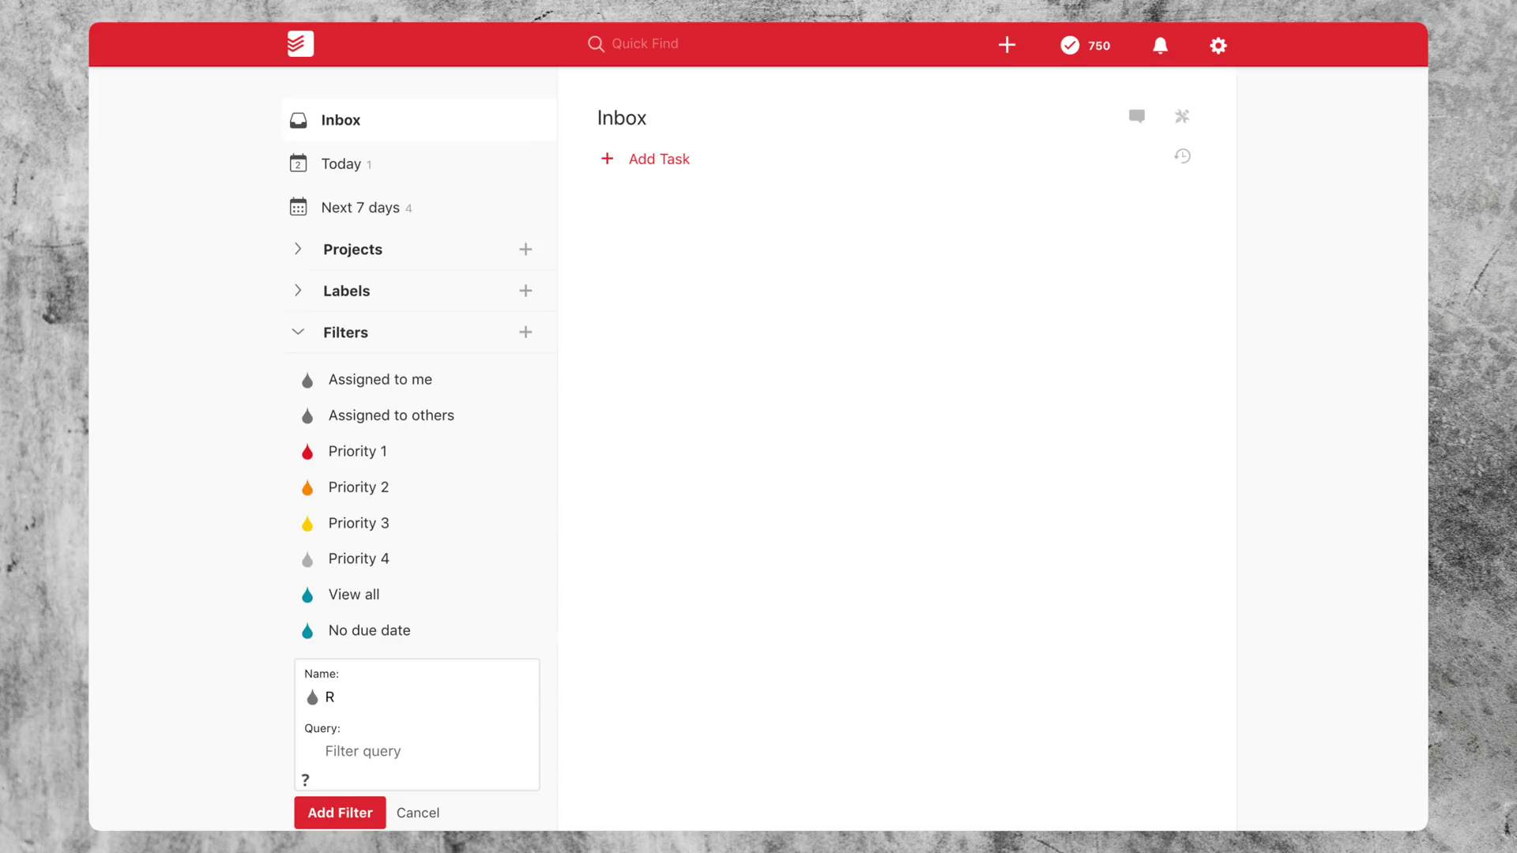
text(ecurring)
click(344, 751)
text(recurring)
click(313, 698)
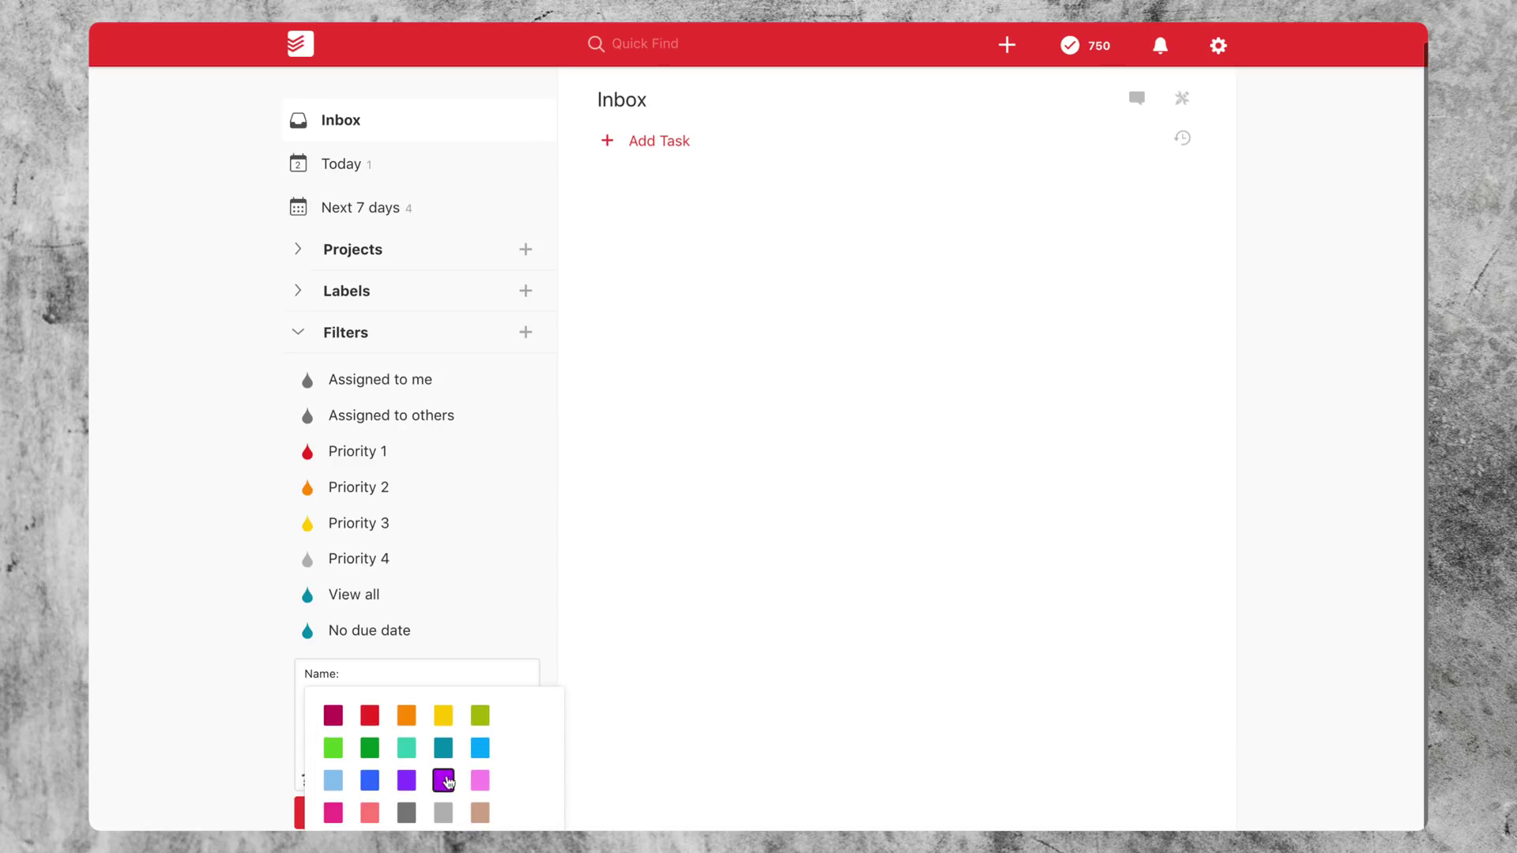
click(440, 775)
click(353, 813)
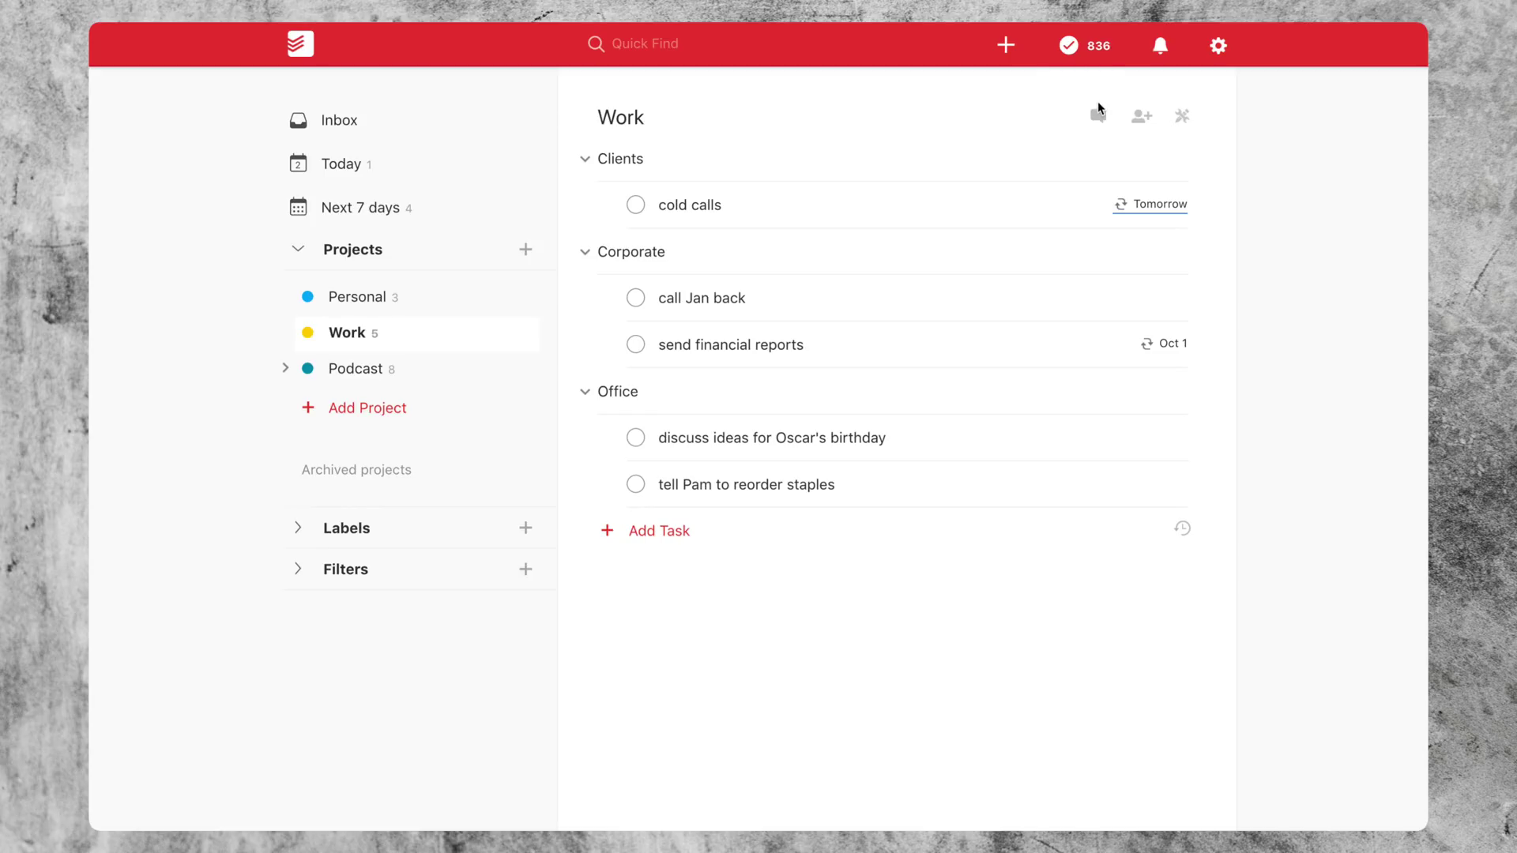
Step: Open the Project Comments panel from the Work project header
click(1098, 117)
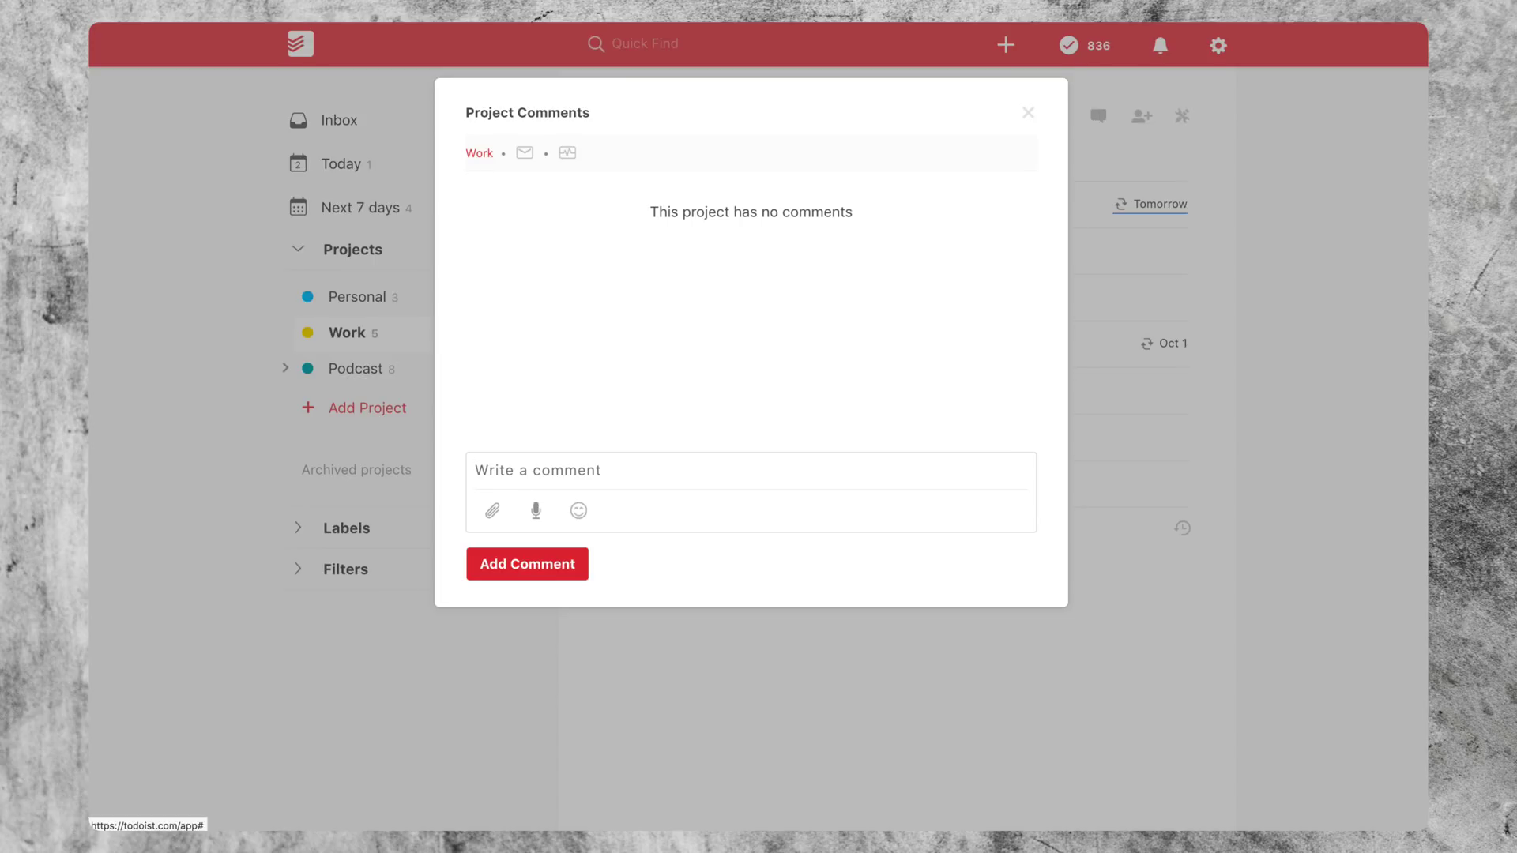
Step: Attach LOL.jpg to a new Work project comment and post it
drag(1138, 229, 778, 484)
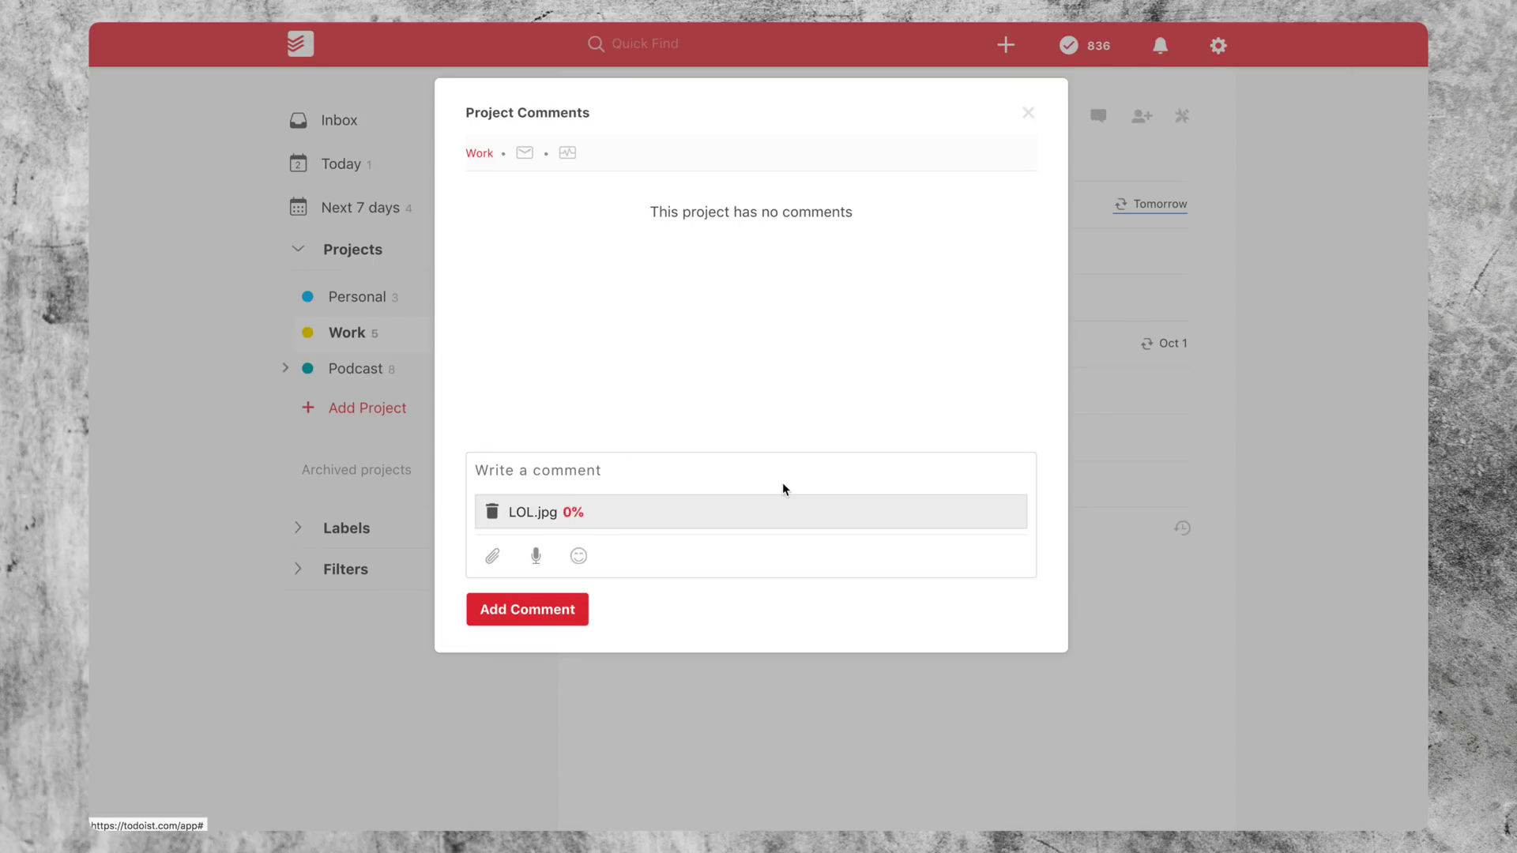
click(555, 612)
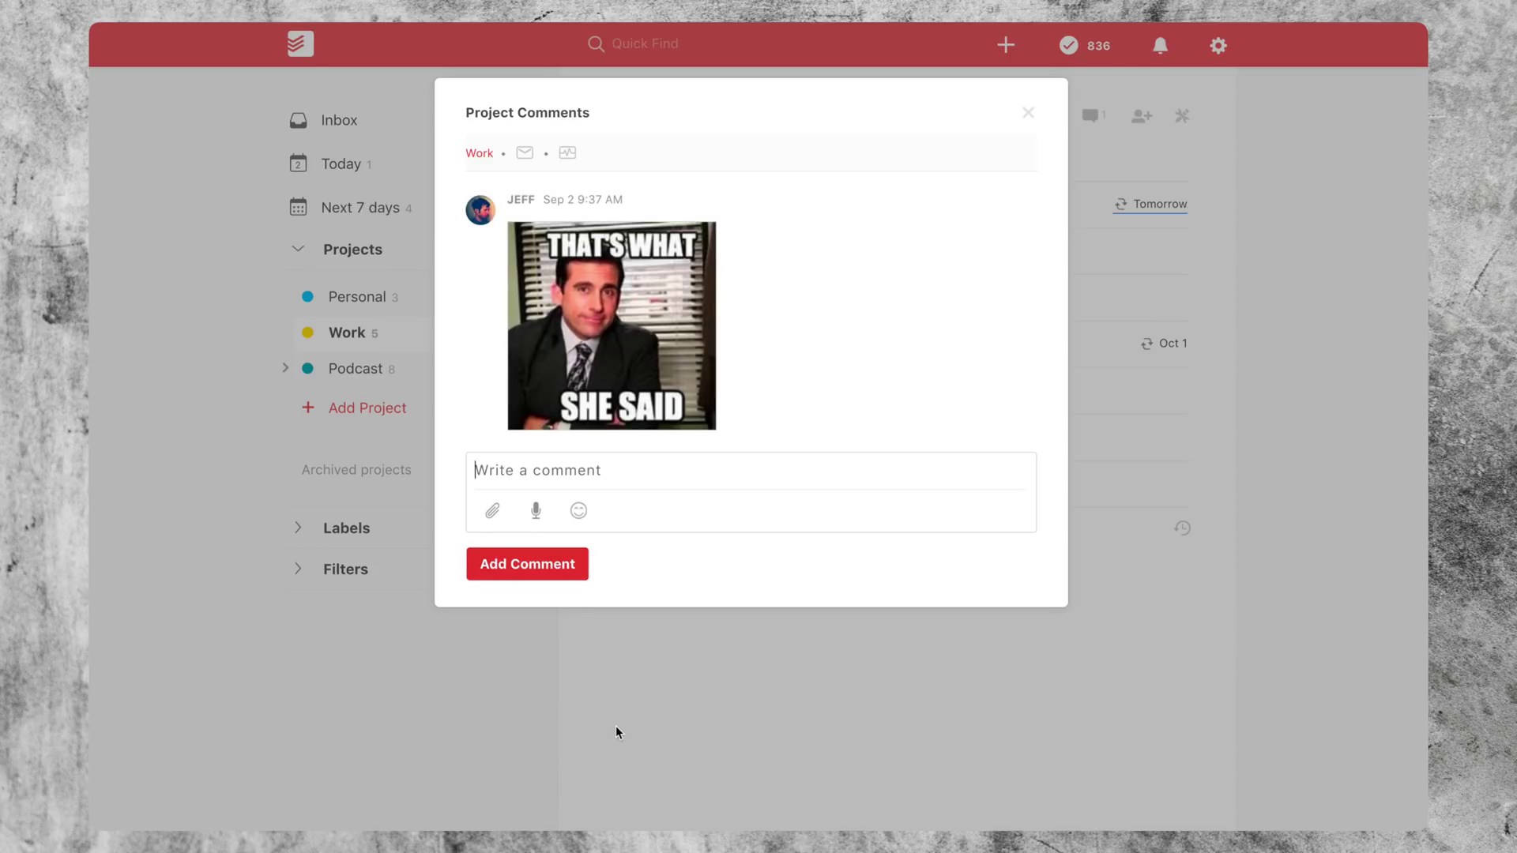